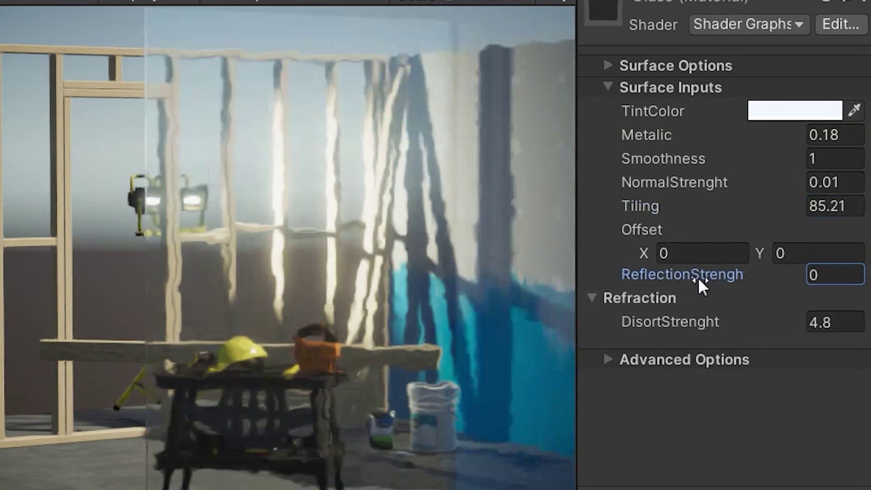
- Set the Glass material's ReflectionStrength to 1 and DisortStrenght to about 2.46
drag(700, 286, 719, 282)
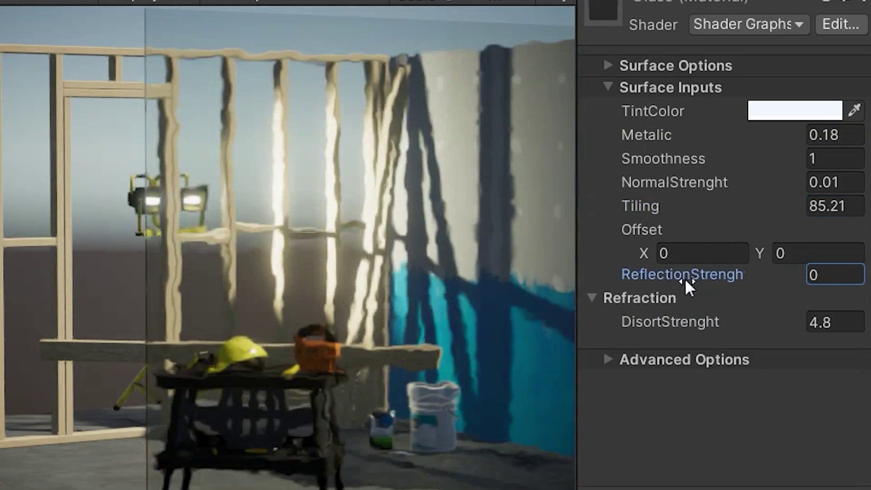
drag(671, 325, 653, 326)
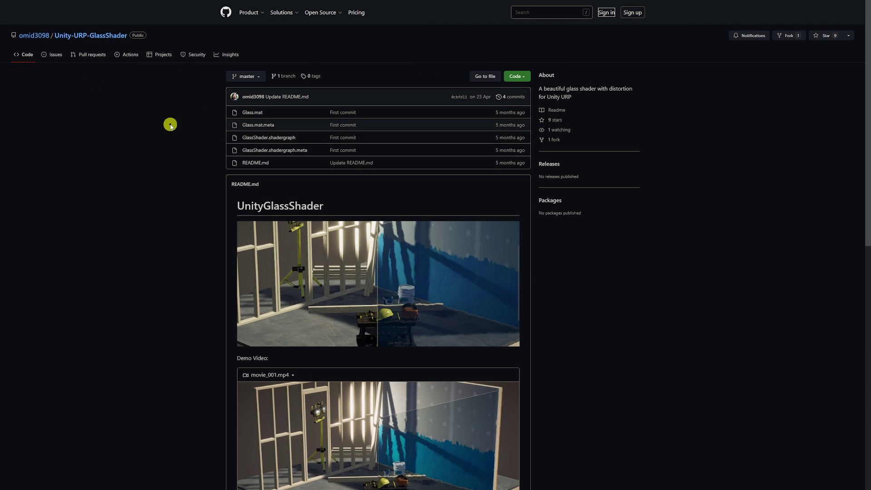
- Show the Code download options for Unity-URP-GlassShader, read the install notes, and reopen them
click(519, 77)
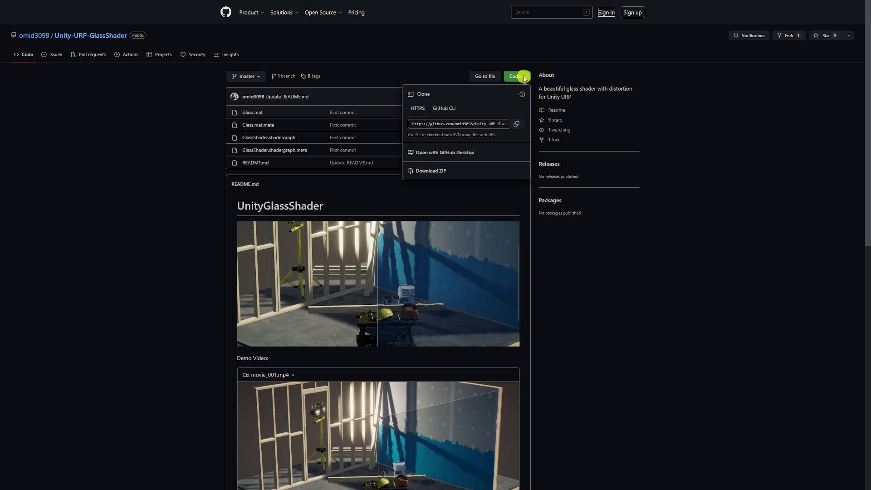
click(188, 176)
scroll(188, 140, down, 3)
scroll(211, 170, down, 2)
scroll(317, 180, down, 1)
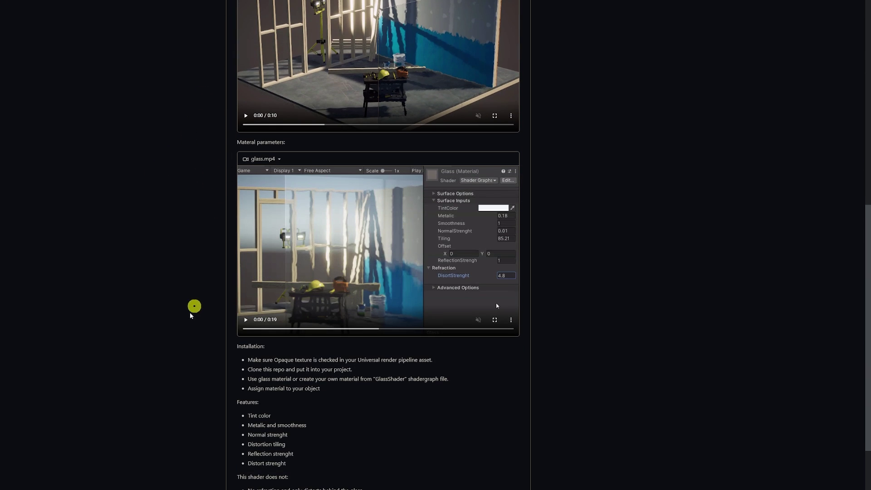
scroll(187, 320, up, 1)
scroll(194, 252, up, 5)
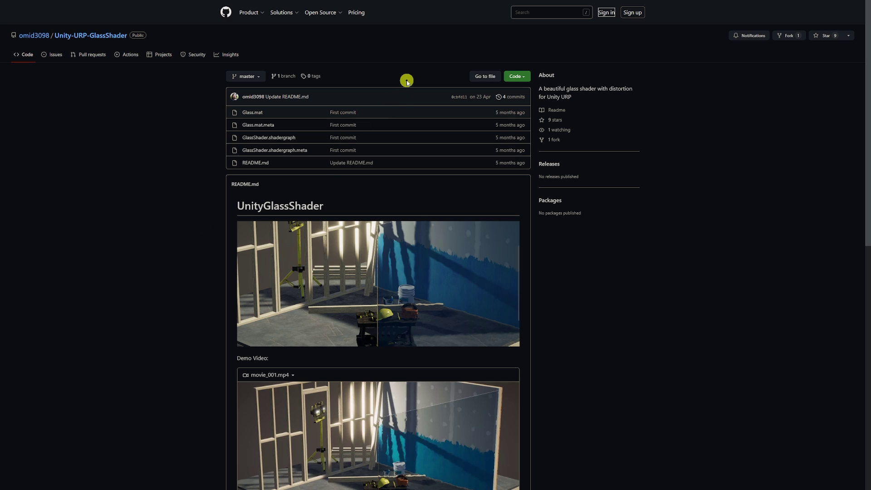
click(522, 79)
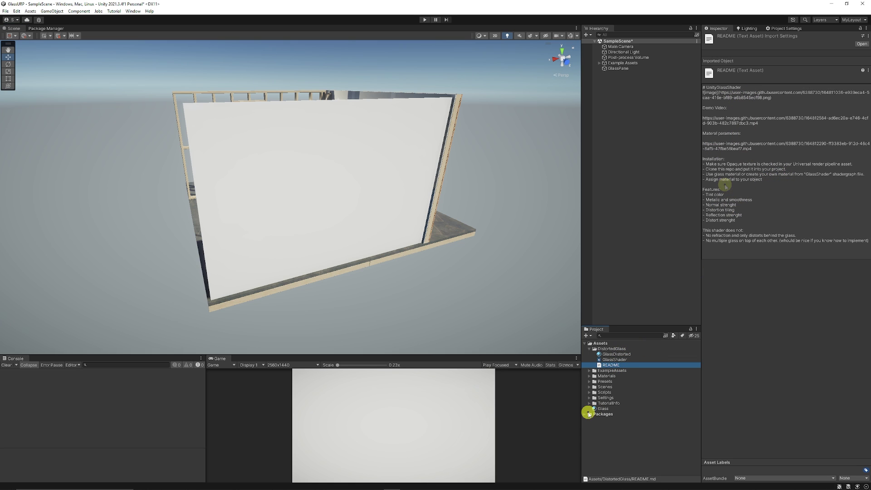
- Select the UniversalRP-HighQuality asset under Assets > Settings to inspect its rendering settings
click(588, 398)
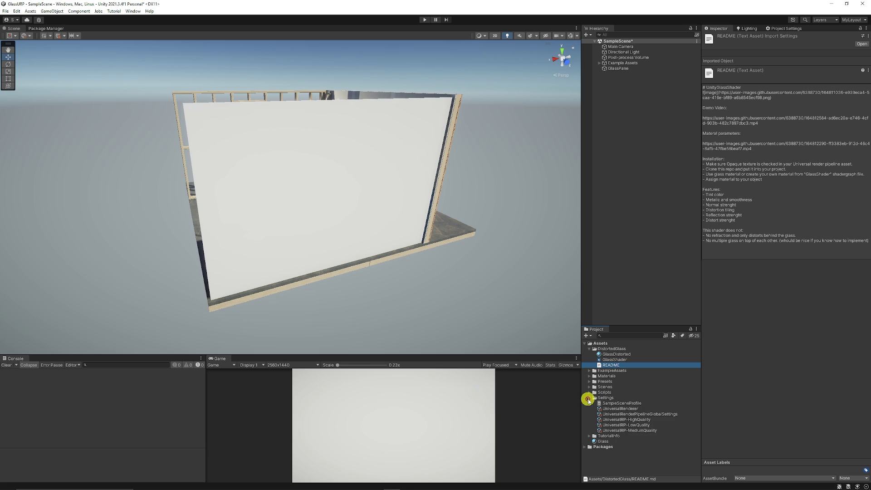
click(646, 419)
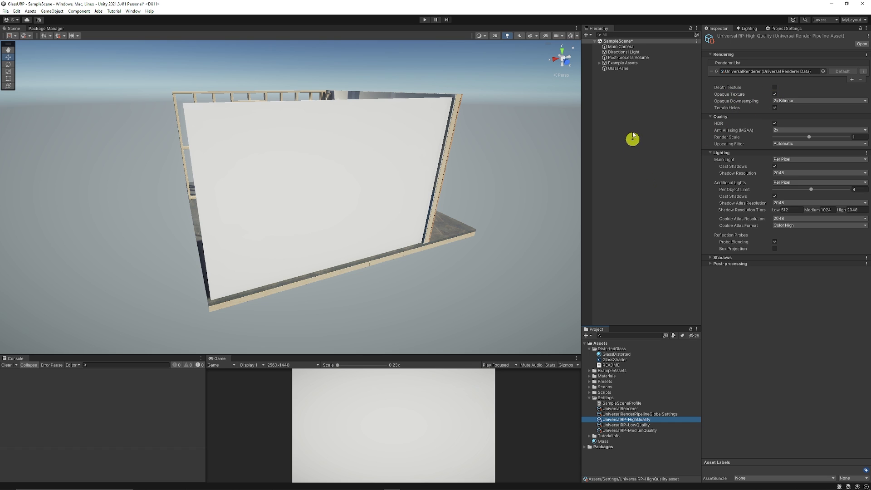
- Frame the GlassPane, then create a new material named GlassMaterial in the DistortedGlass folder
double_click(618, 68)
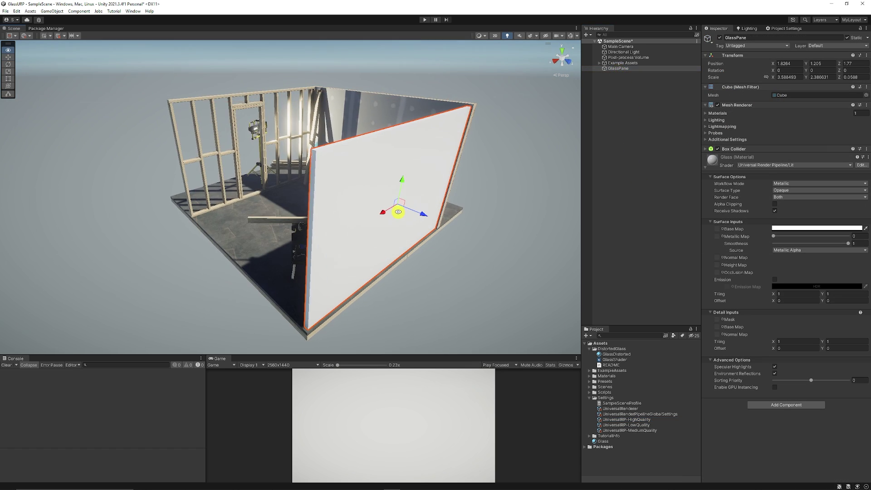
right_click(628, 114)
mouse_move(670, 210)
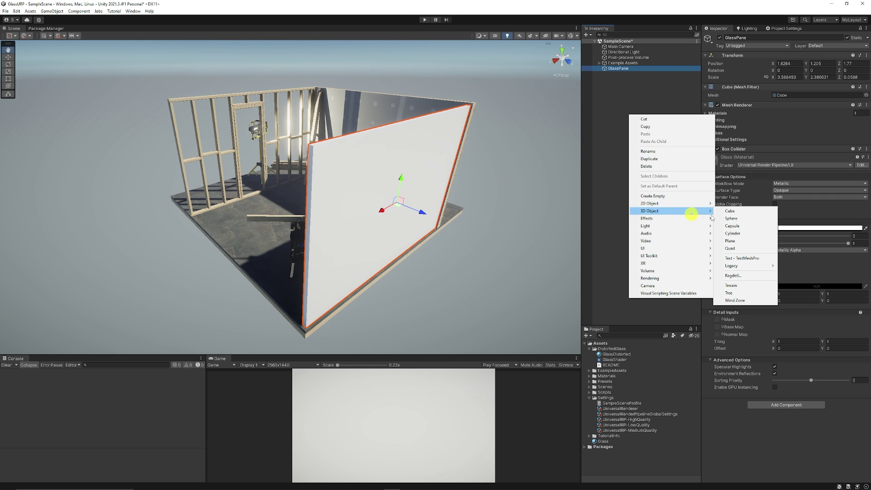
alt+drag(405, 189, 449, 187)
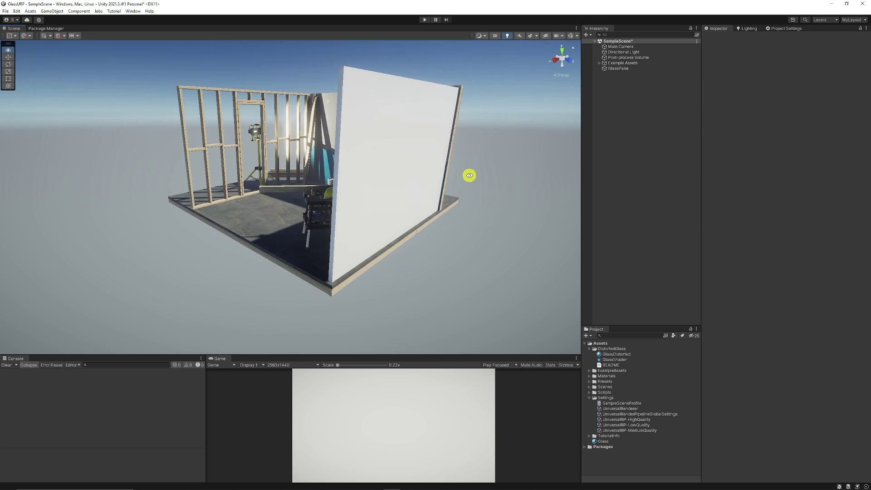
right_click(612, 349)
mouse_move(663, 164)
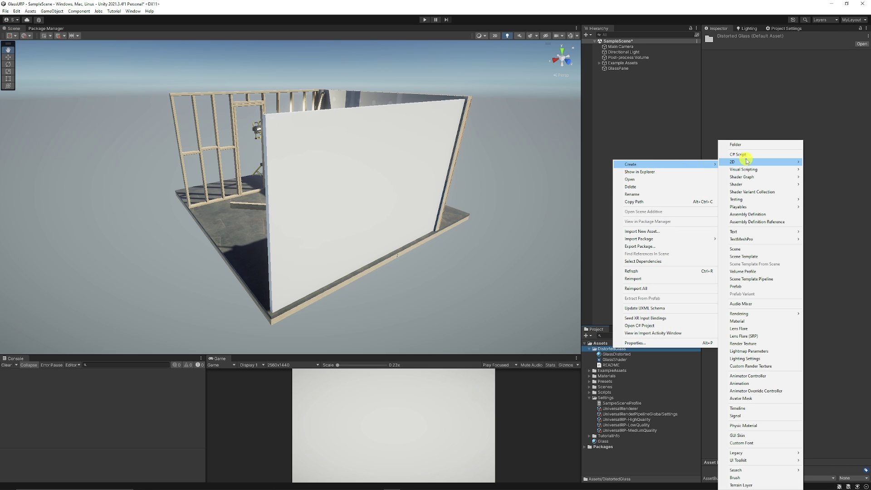
click(737, 320)
text(GlassTutorial)
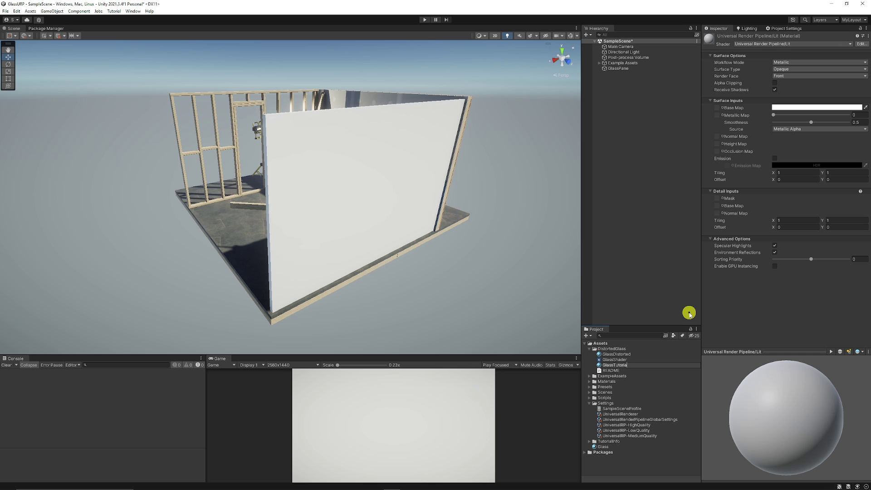
text(Mate)
key(Return)
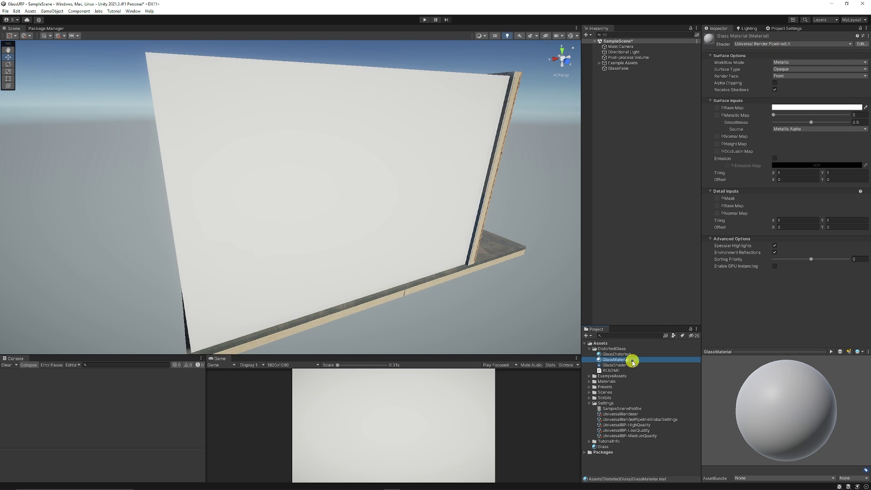
- Assign the Shader Graphs > GlassShader shader to GlassMaterial
click(758, 45)
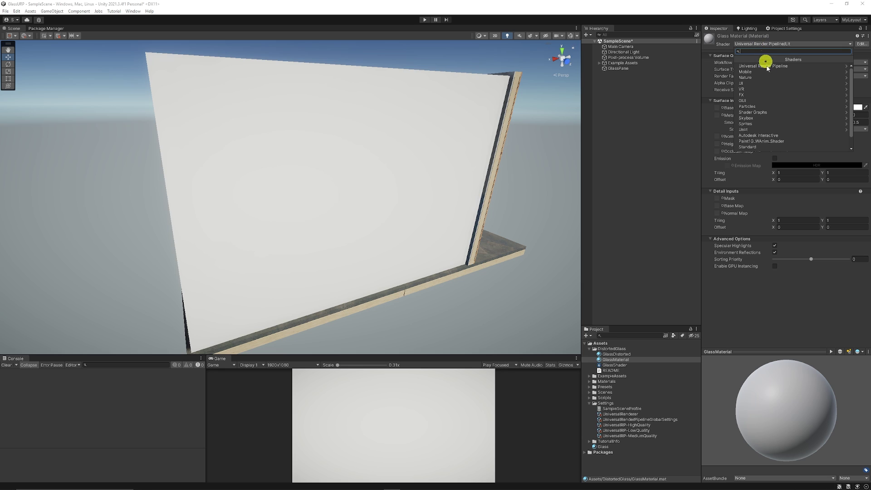
click(767, 100)
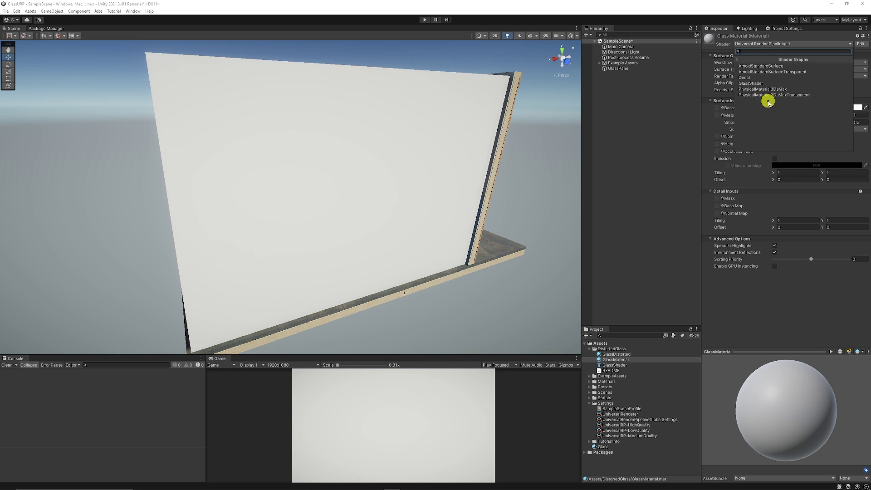
click(768, 84)
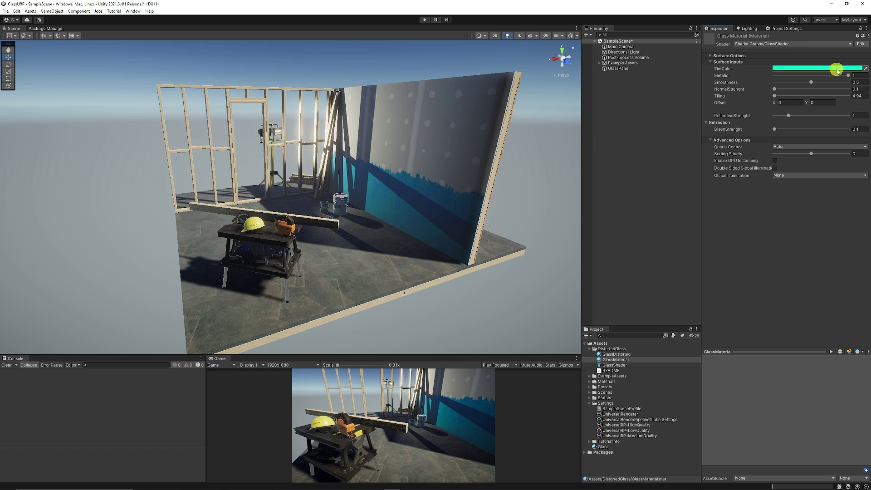
- Tint the glass a greyish teal with Metallic 0 and Smoothness 1, checking the view through the pane
click(810, 68)
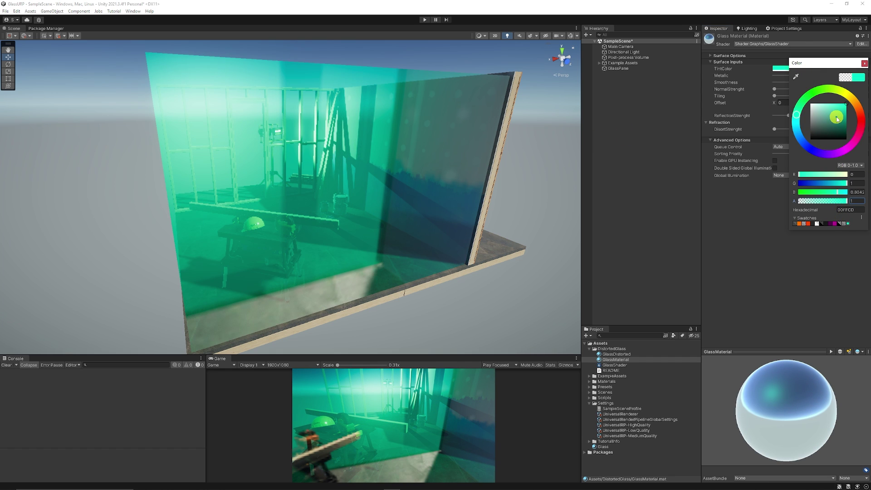
drag(837, 120, 824, 119)
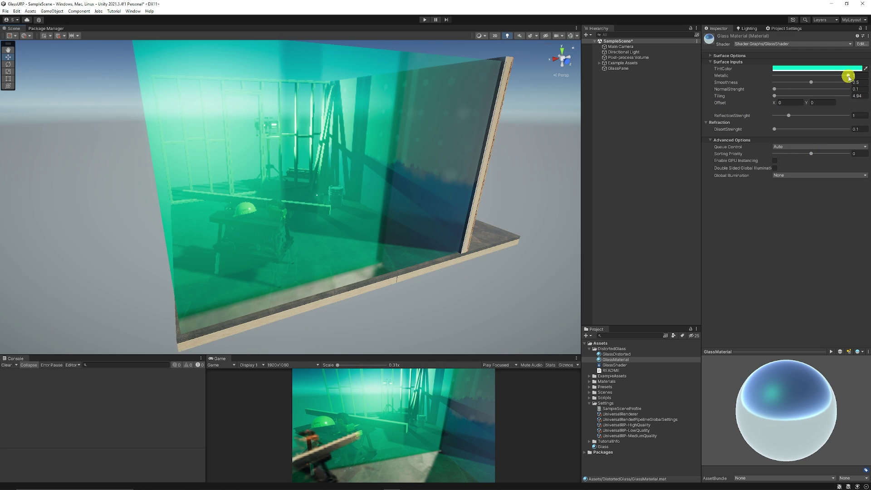
drag(848, 76, 758, 84)
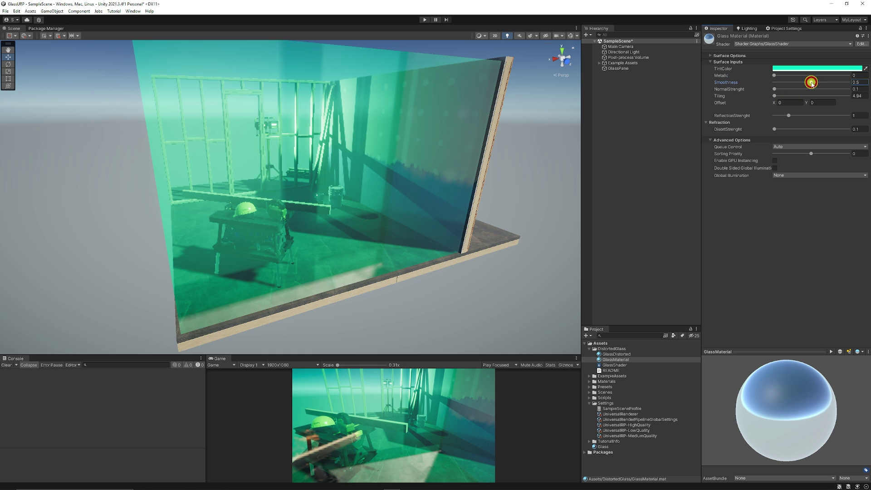
drag(811, 82, 860, 84)
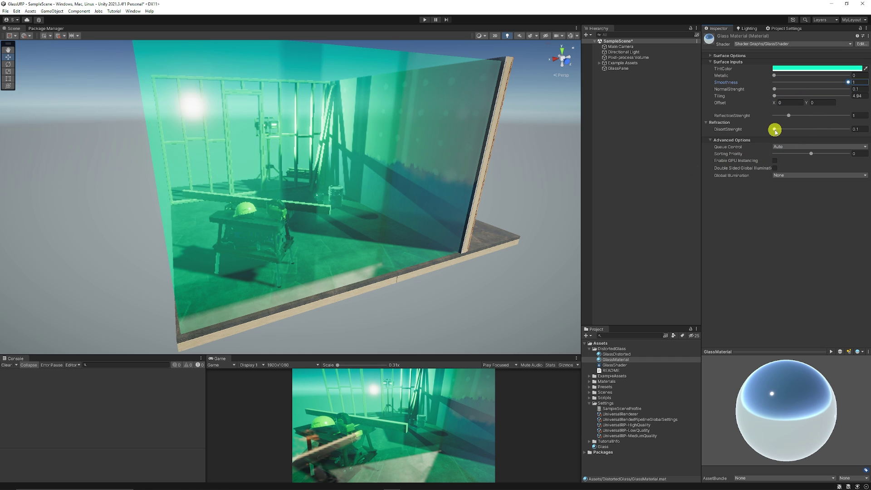
mouse_move(431, 188)
alt+mouse_down()
mouse_move(292, 194)
mouse_move(330, 187)
alt+mouse_up()
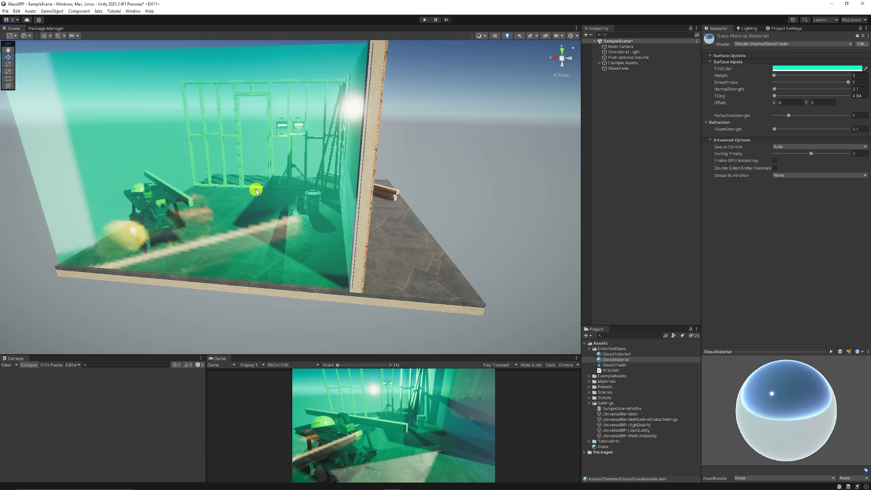
- Lower ReflectionStrenght to about 0.68 and raise DisortStrenght to 1.79
drag(788, 115, 783, 116)
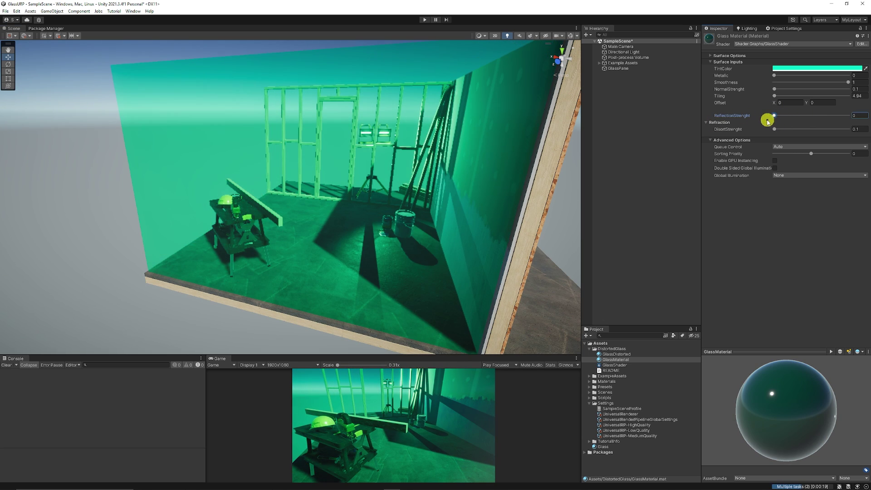
drag(783, 116, 783, 120)
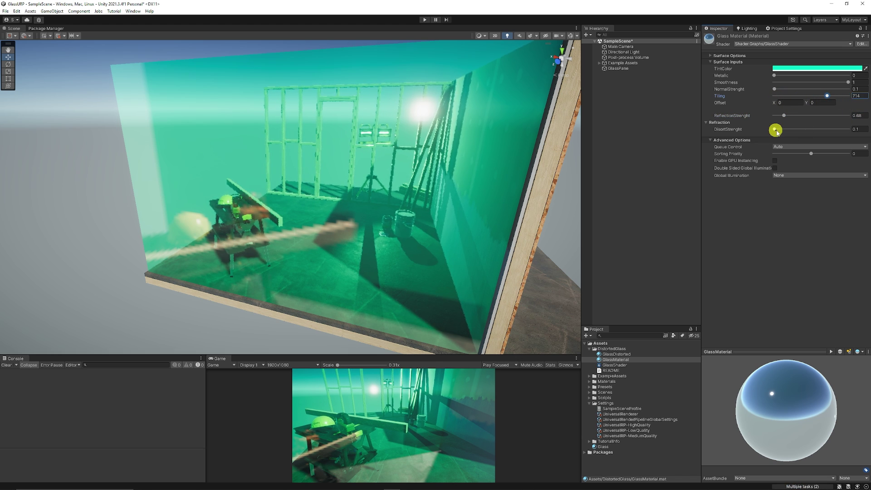
drag(774, 130, 789, 131)
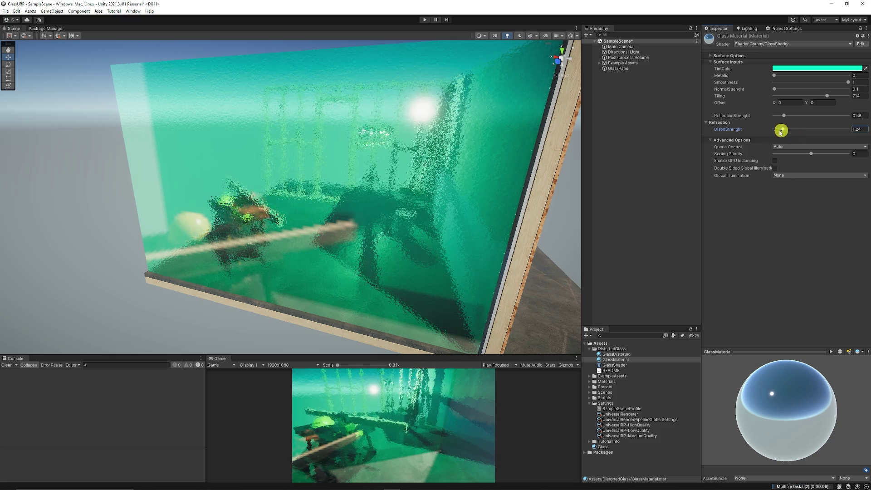
drag(790, 131, 787, 129)
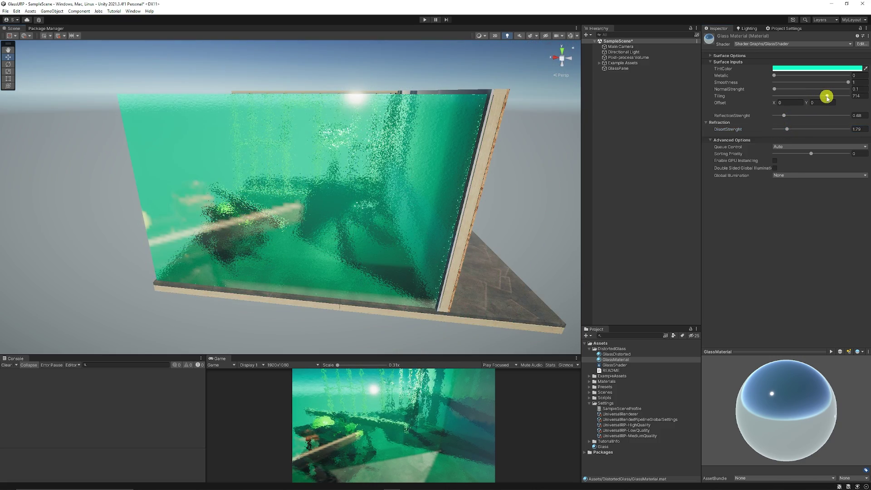
- Adjust the distortion Tiling down to around 341 for a frosted ripple pattern
drag(826, 97, 783, 102)
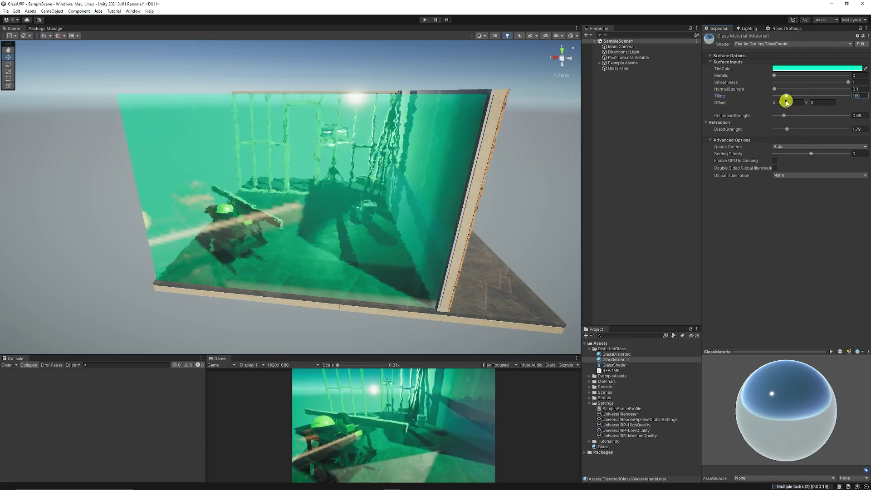
drag(784, 102, 797, 100)
alt+drag(440, 175, 378, 183)
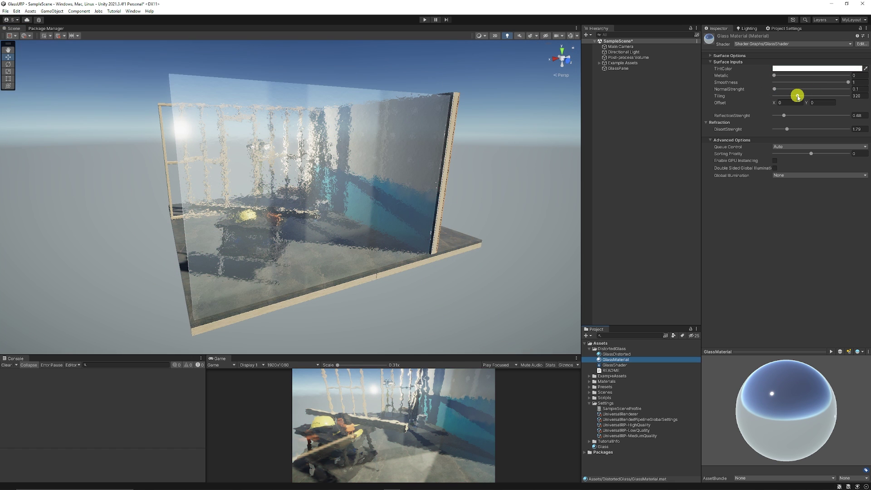
mouse_move(796, 96)
mouse_down()
mouse_move(772, 99)
mouse_move(800, 100)
mouse_up()
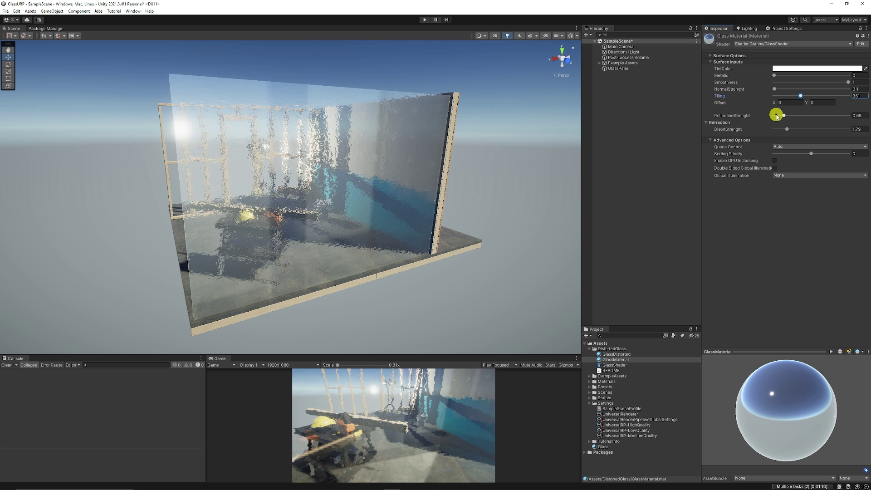